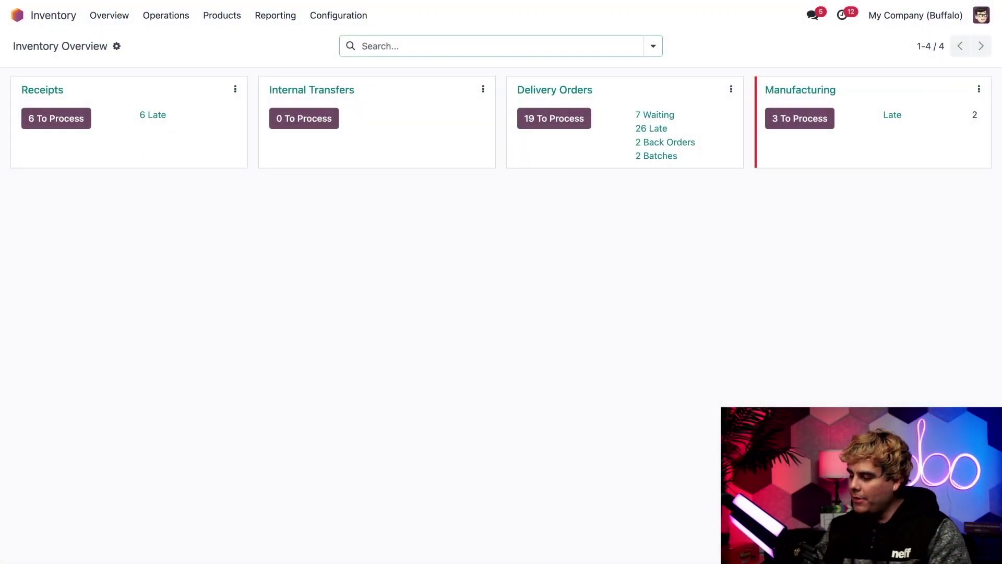
# Step: Go to Inventory Settings and follow the Products section's Units Of Measure link to the categories list
pyautogui.click(338, 15)
pyautogui.click(334, 41)
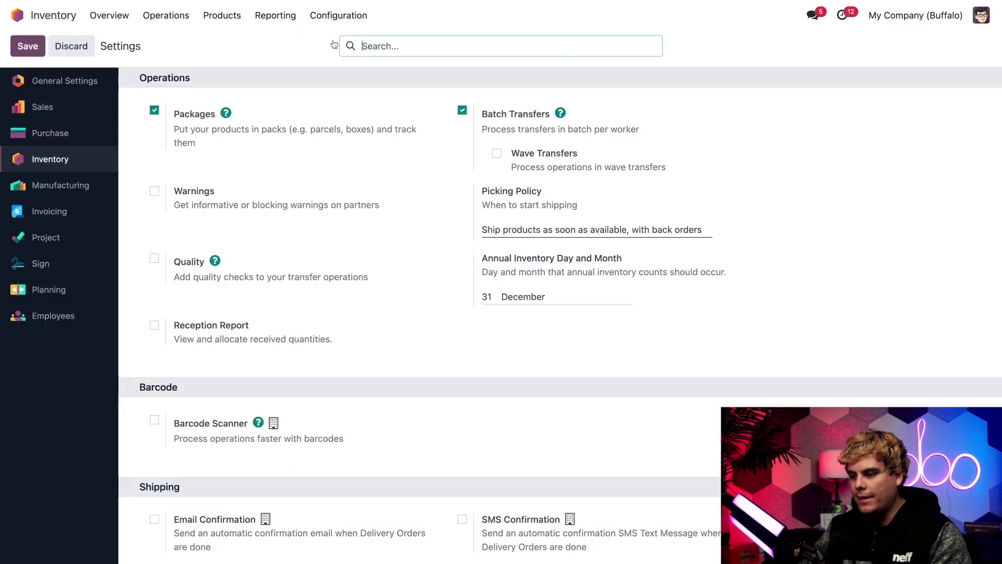
pyautogui.scroll(-10, 527, 308)
pyautogui.scroll(-4, 527, 308)
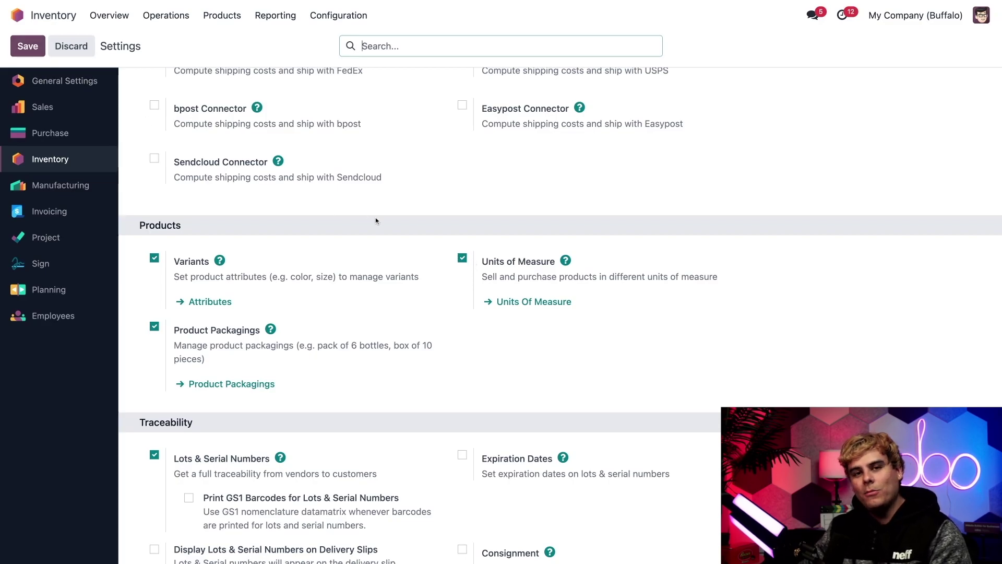
pyautogui.click(531, 306)
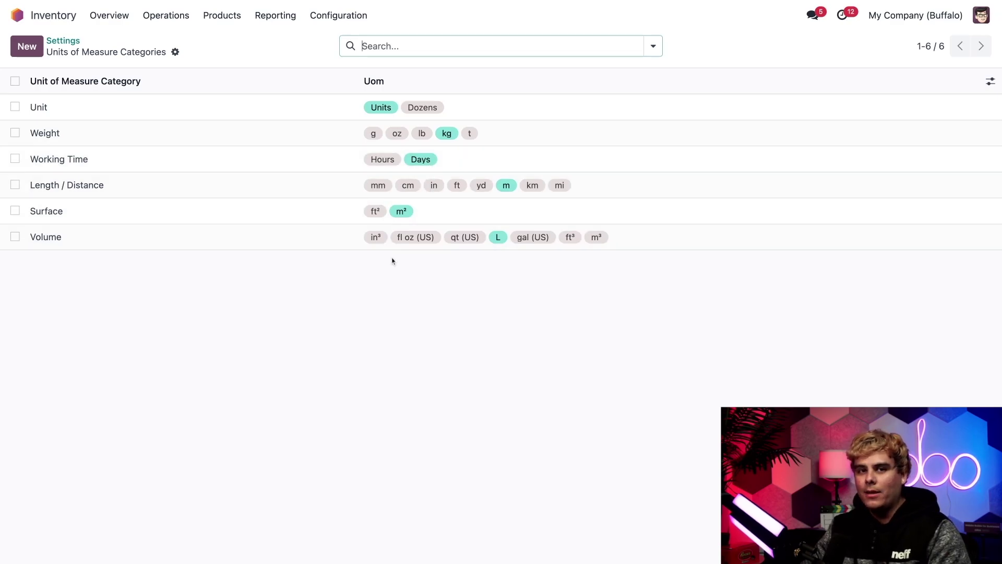
# Step: Open the Length / Distance category, showing m as reference with km and mi
pyautogui.click(187, 187)
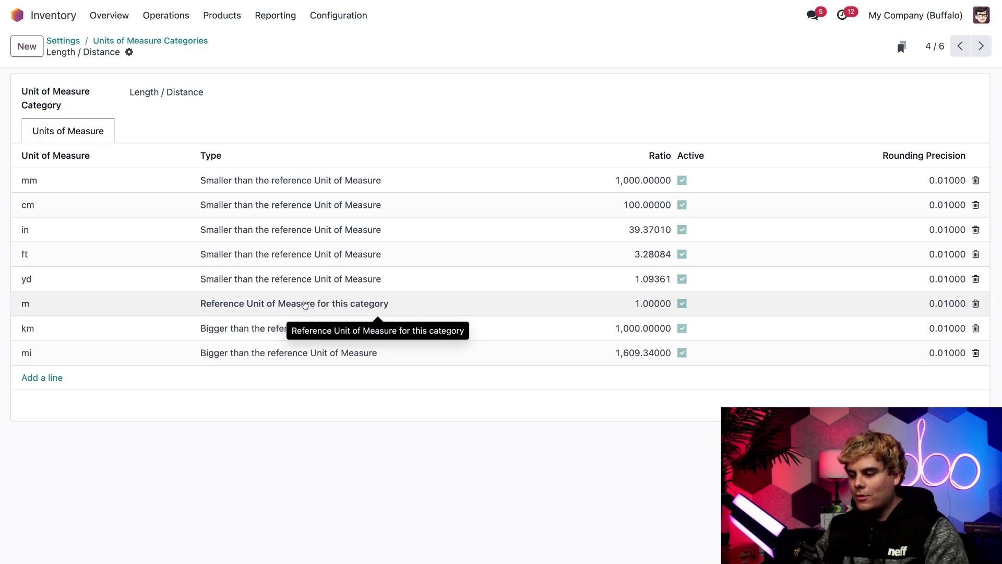
# Step: Add unit 'roll 250m' to Length / Distance as bigger than the reference, ratio 250
pyautogui.click(42, 378)
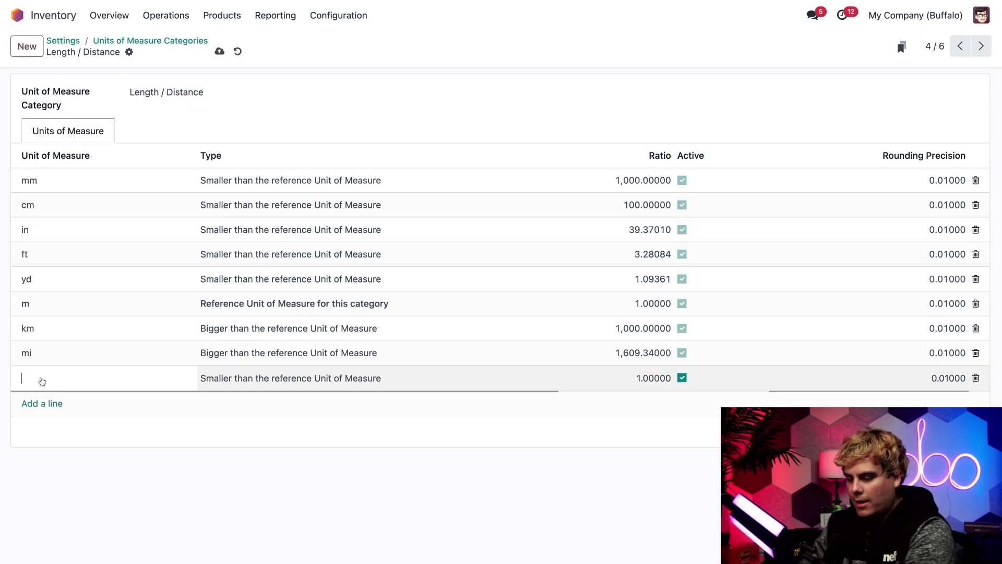
pyautogui.write('roll')
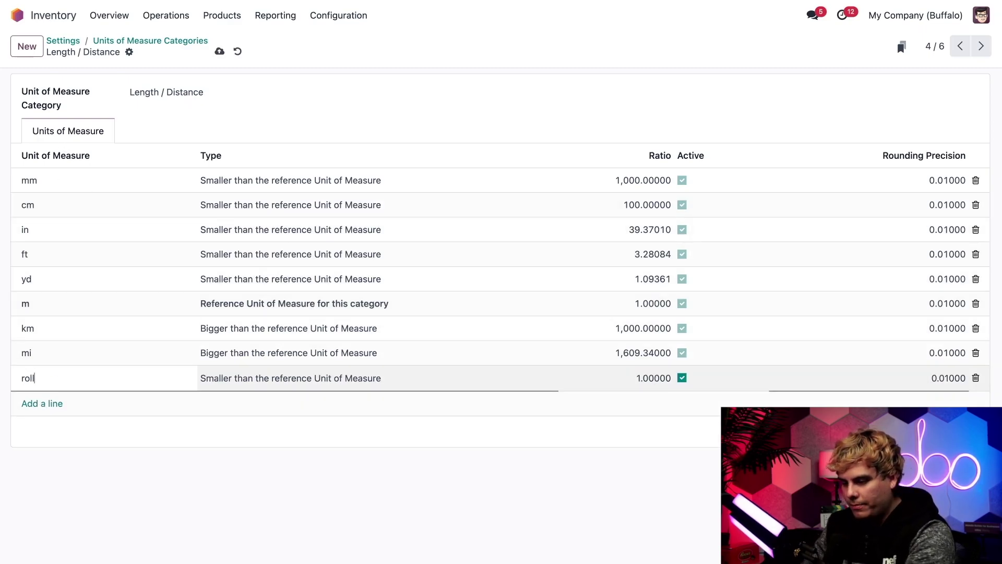
pyautogui.write(' 250m')
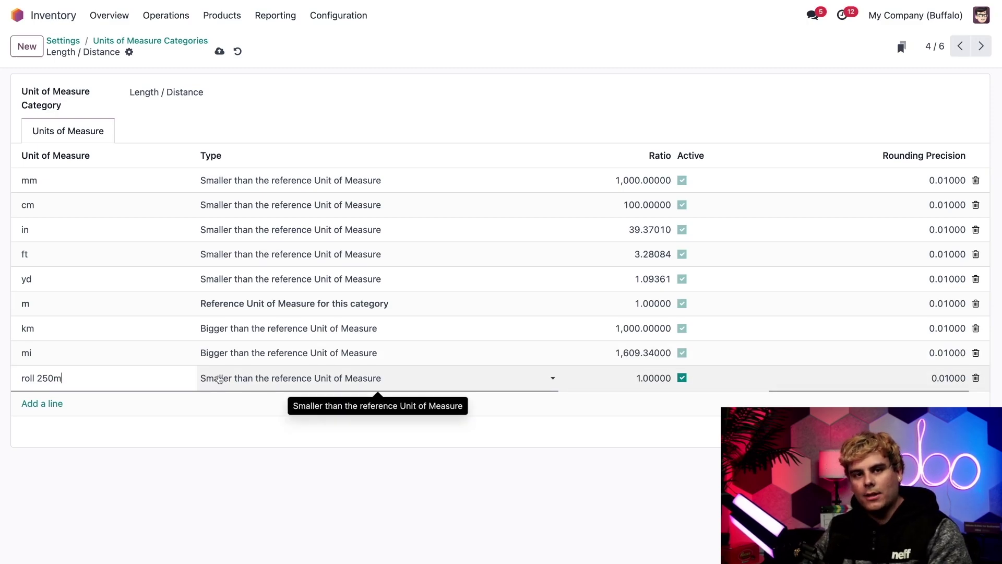
pyautogui.press('Tab')
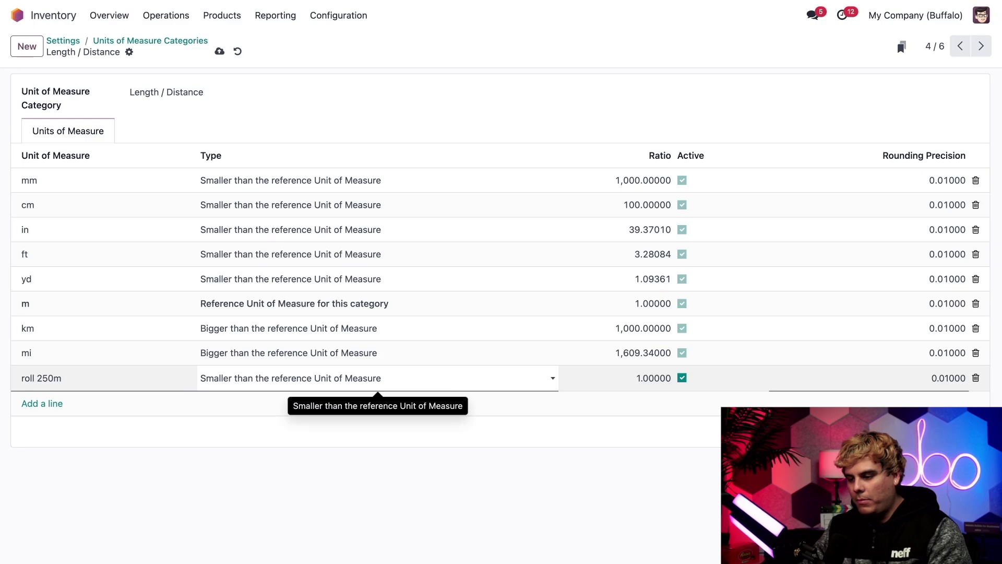
pyautogui.press('Down')
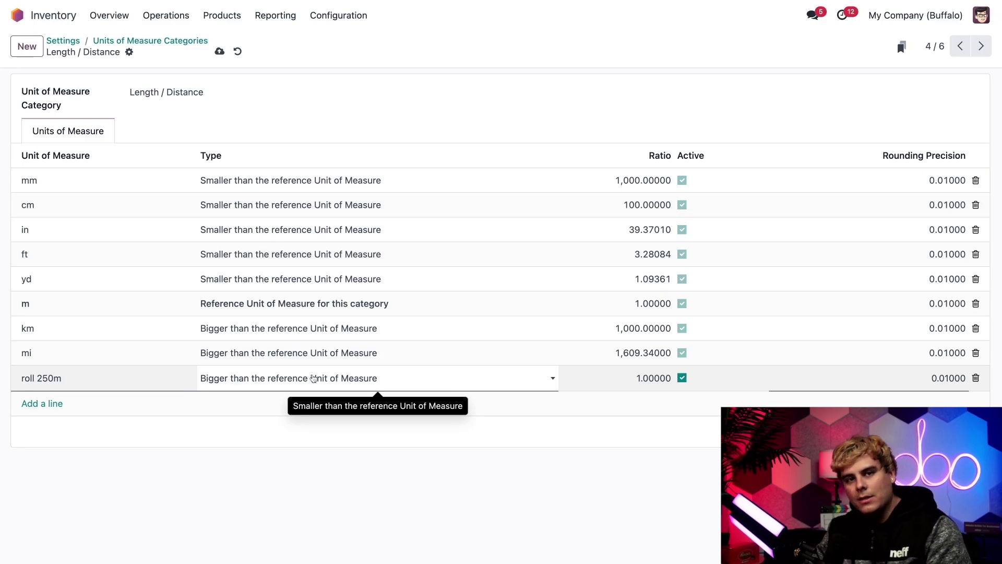
pyautogui.click(635, 374)
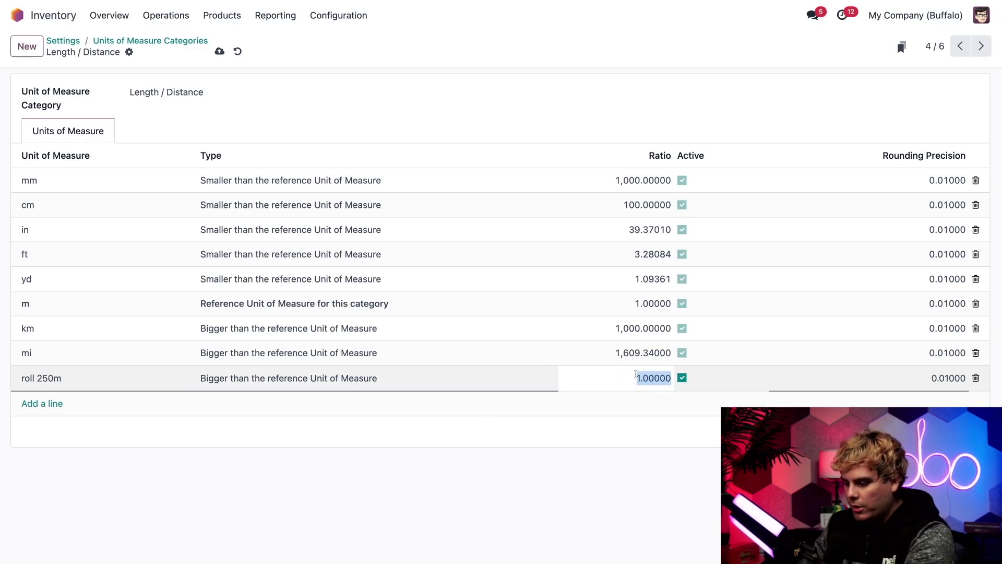
pyautogui.write('250')
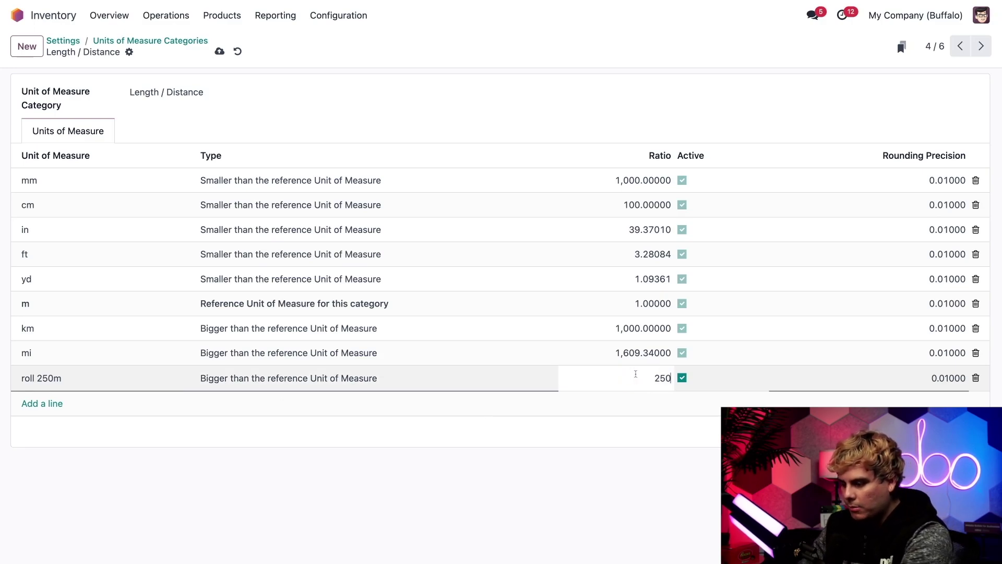
pyautogui.click(656, 420)
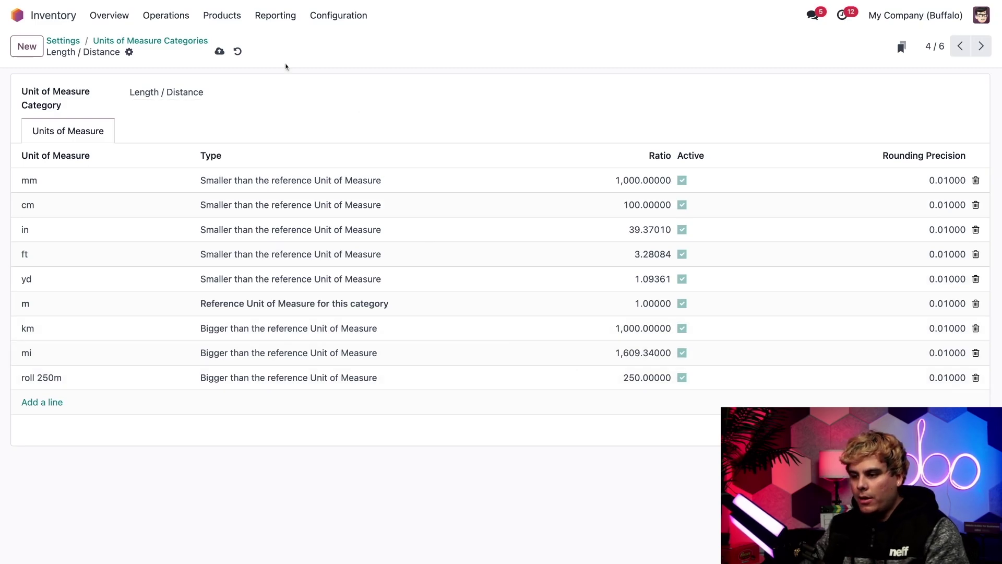
# Step: Create a new product named 'Fabric' and save it
pyautogui.click(221, 15)
pyautogui.click(225, 39)
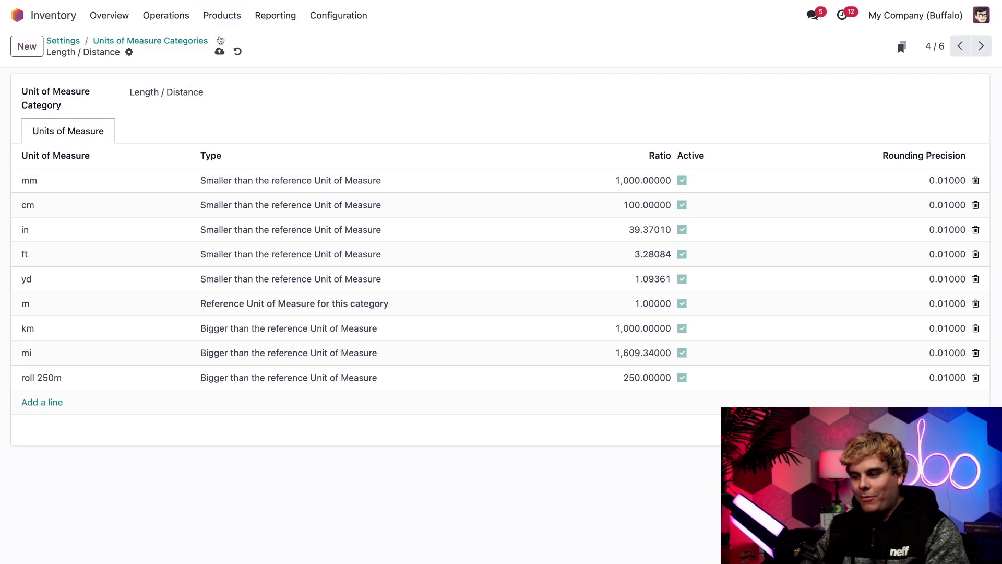
pyautogui.click(20, 44)
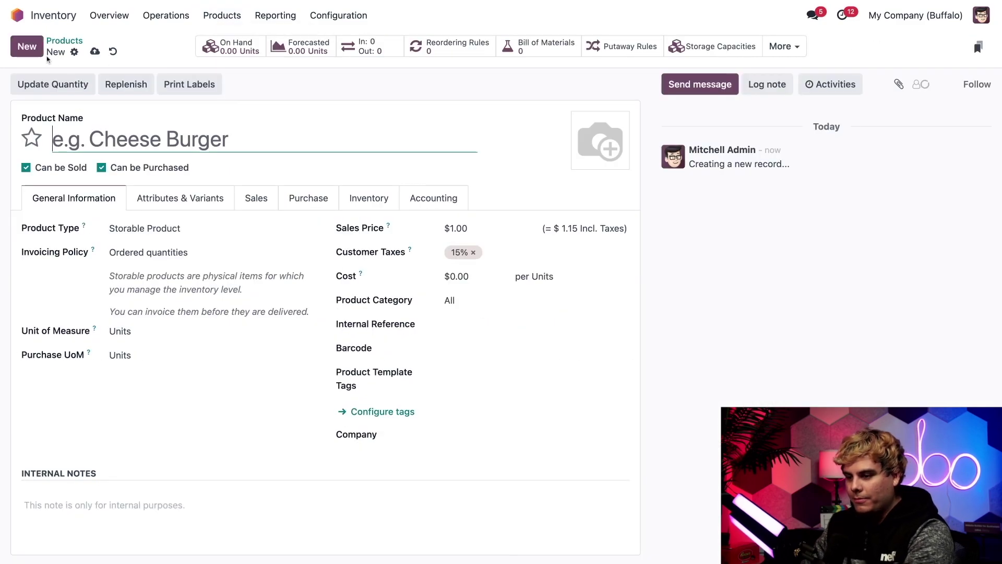
pyautogui.write('Fabric')
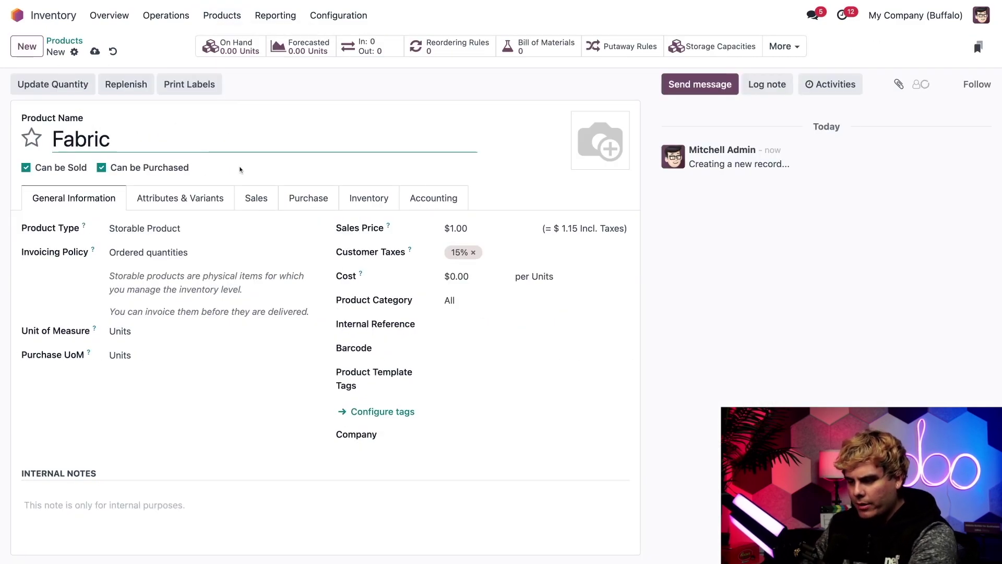
pyautogui.click(190, 123)
pyautogui.click(32, 137)
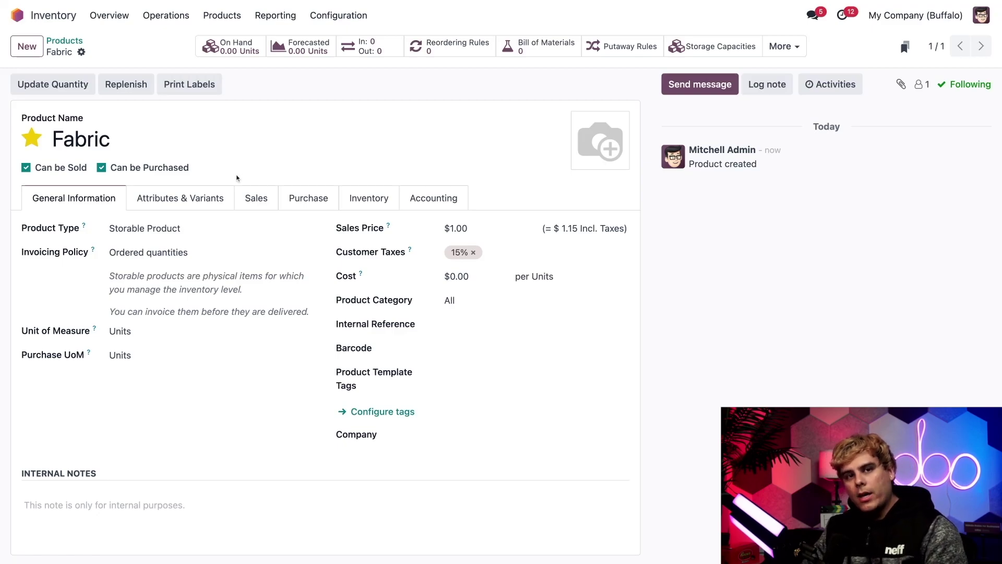
# Step: Set Fabric's unit of measure to m and its purchase unit to roll 250m
pyautogui.click(132, 329)
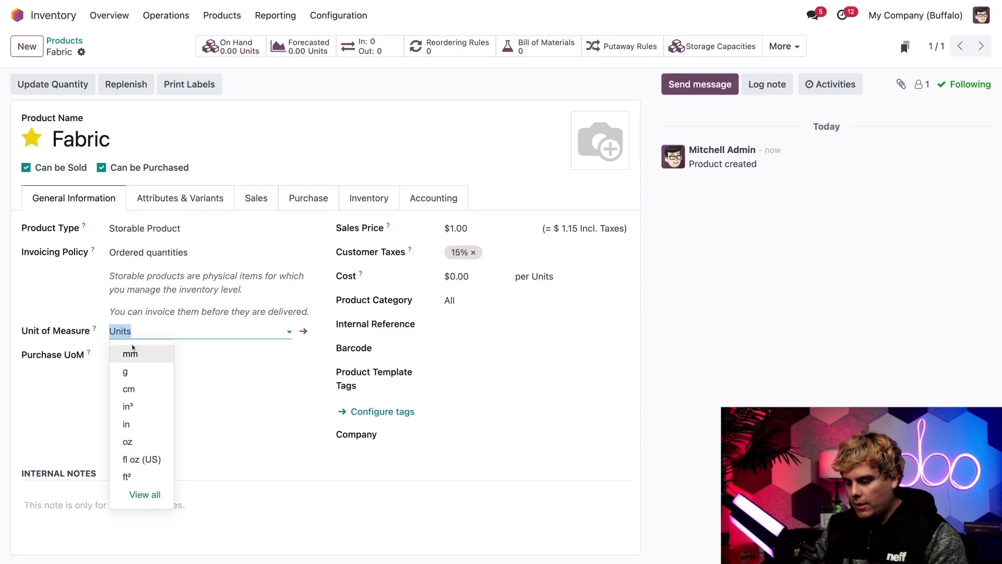
pyautogui.write('m')
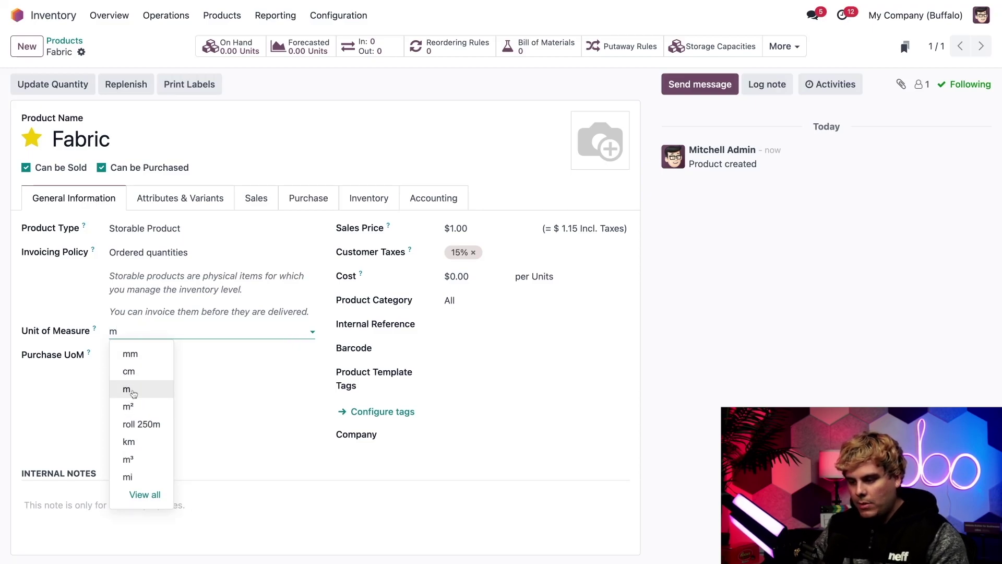
pyautogui.click(126, 389)
pyautogui.click(134, 353)
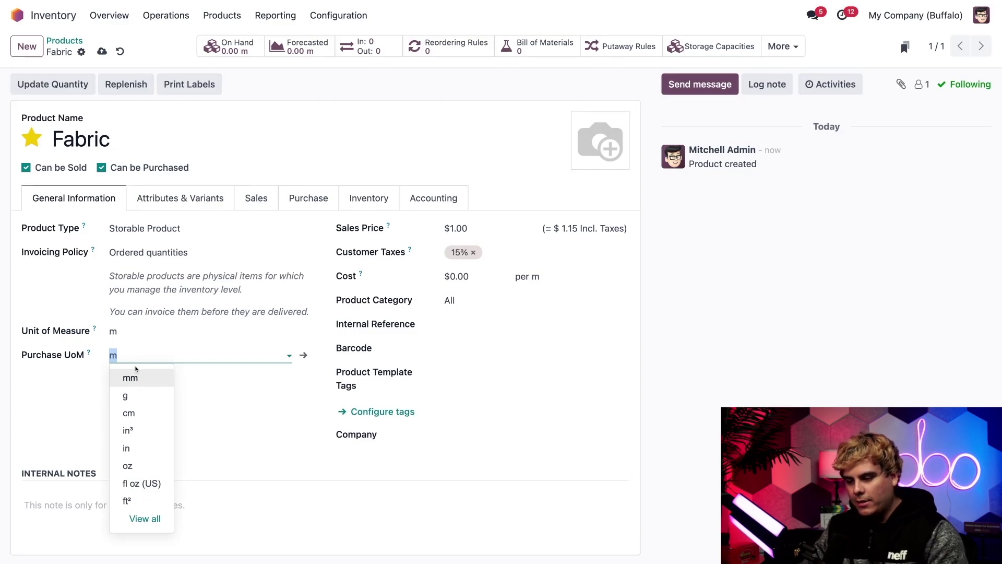
pyautogui.write('roll')
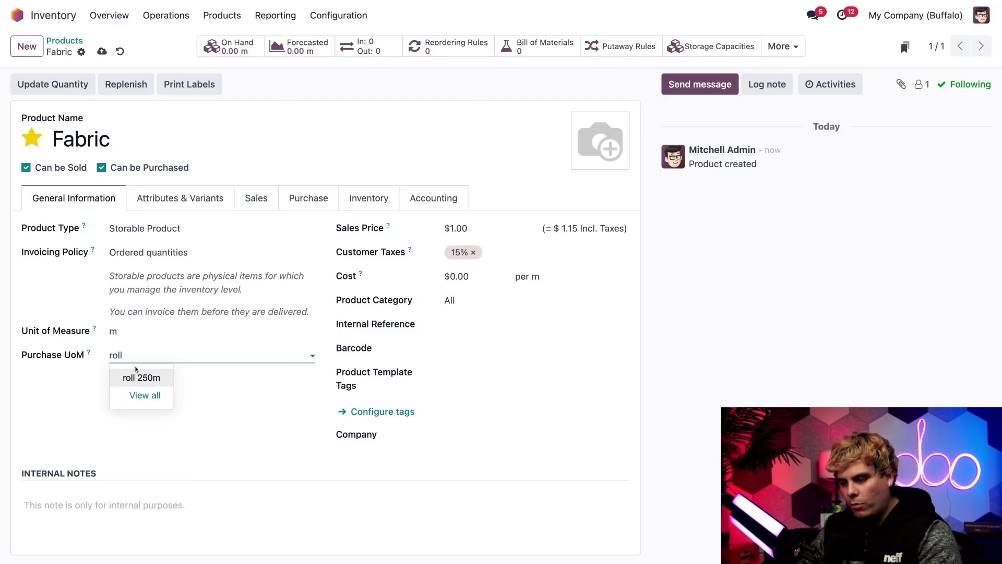
pyautogui.click(141, 382)
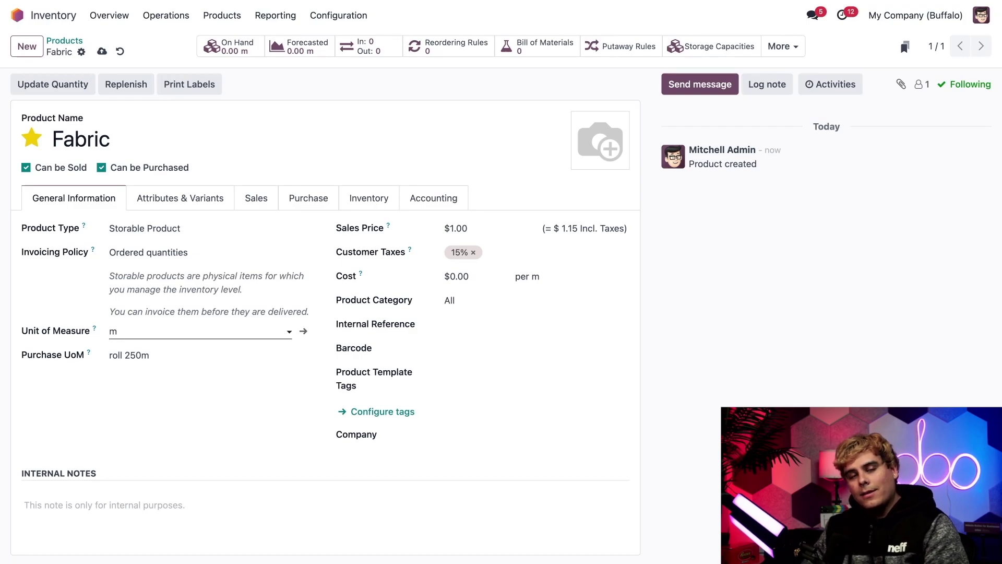
# Step: Enter .80 as Fabric's cost, giving $0.80 per m
pyautogui.click(450, 228)
pyautogui.click(458, 278)
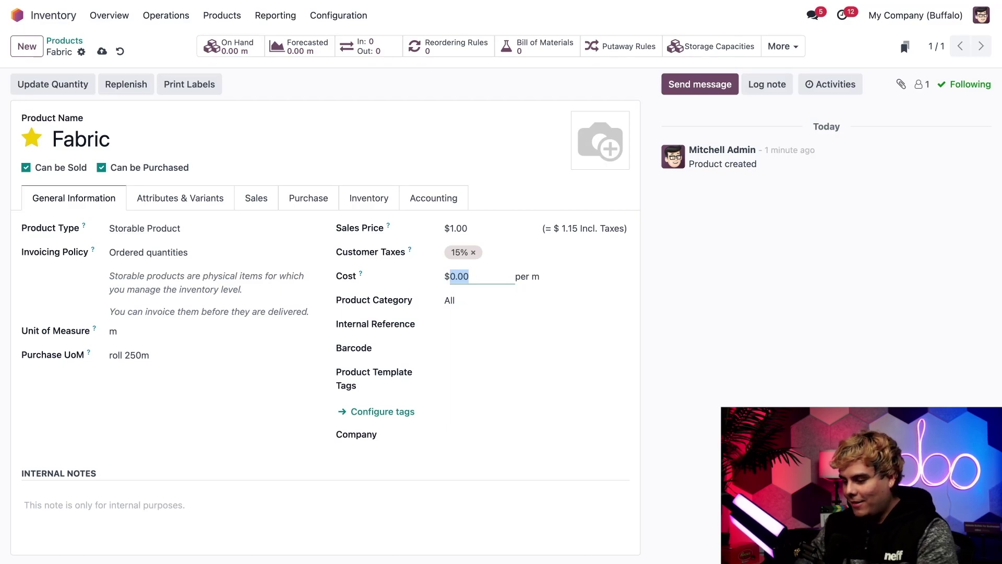
pyautogui.write('.80')
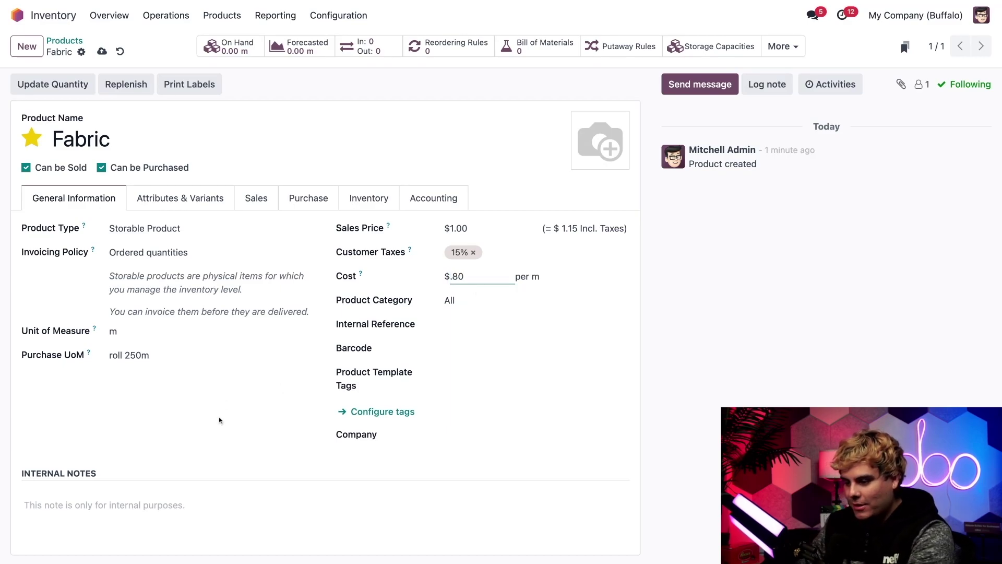
pyautogui.click(219, 420)
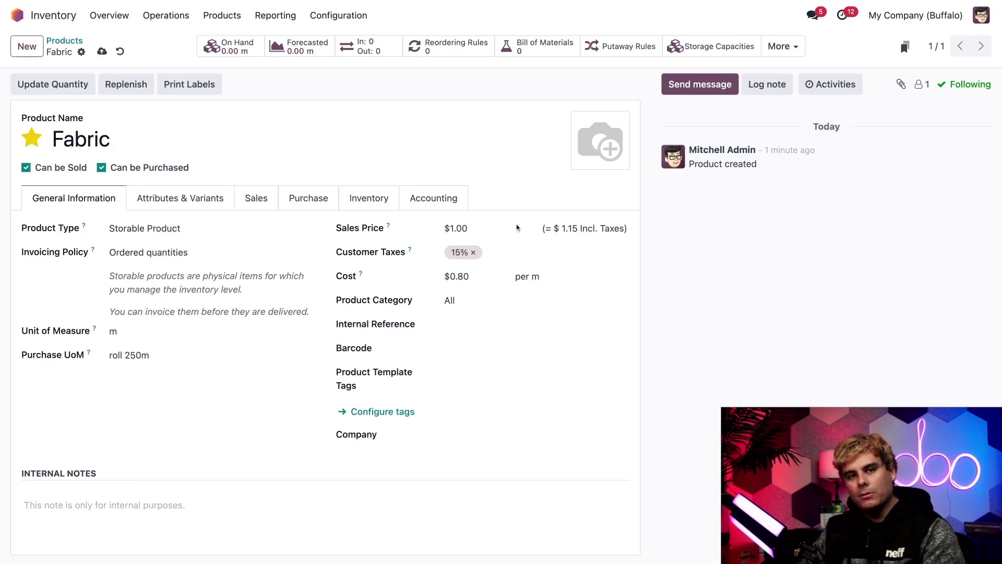
# Step: Add vendor Azure Interior at price 200.00 for Fabric, then switch to the Purchase app
pyautogui.click(319, 200)
pyautogui.click(61, 249)
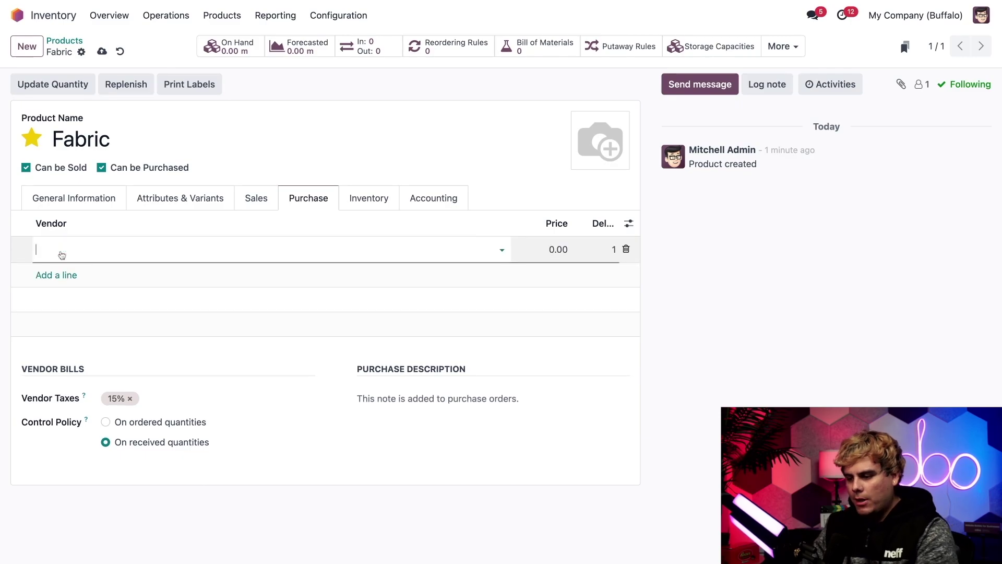
pyautogui.write('azure')
pyautogui.click(76, 272)
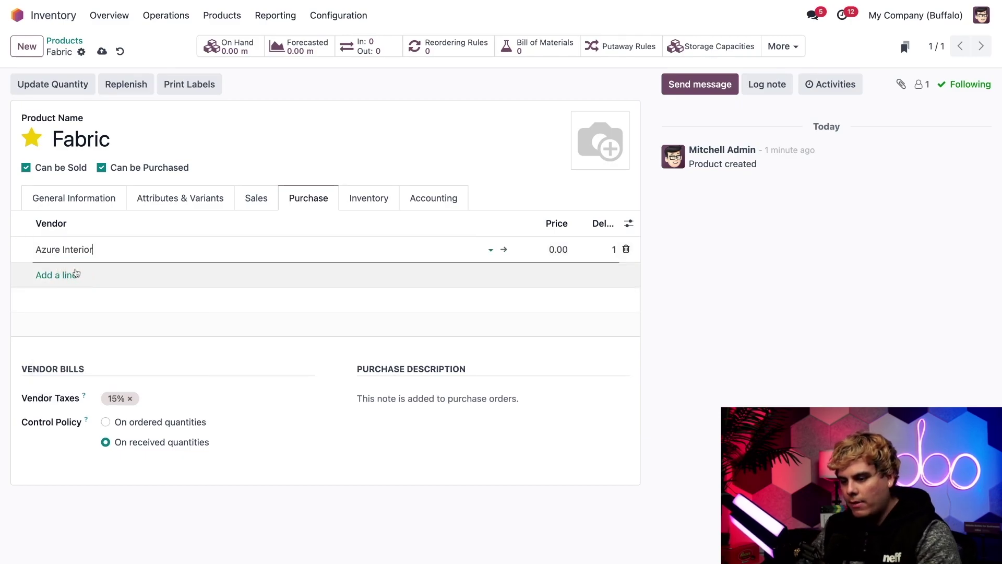
pyautogui.click(561, 250)
pyautogui.write('200')
pyautogui.press('Return')
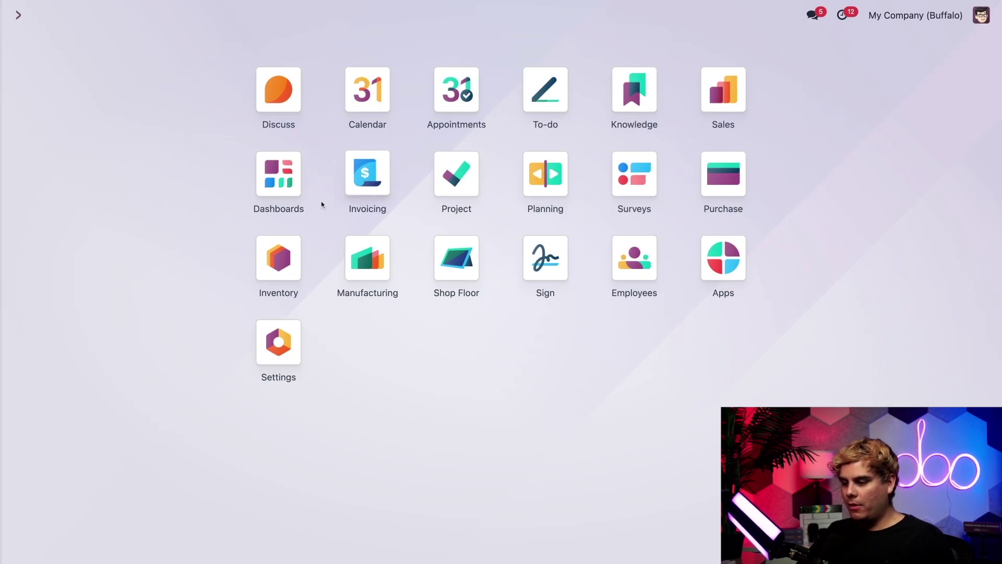
pyautogui.write('pu')
pyautogui.press('Return')
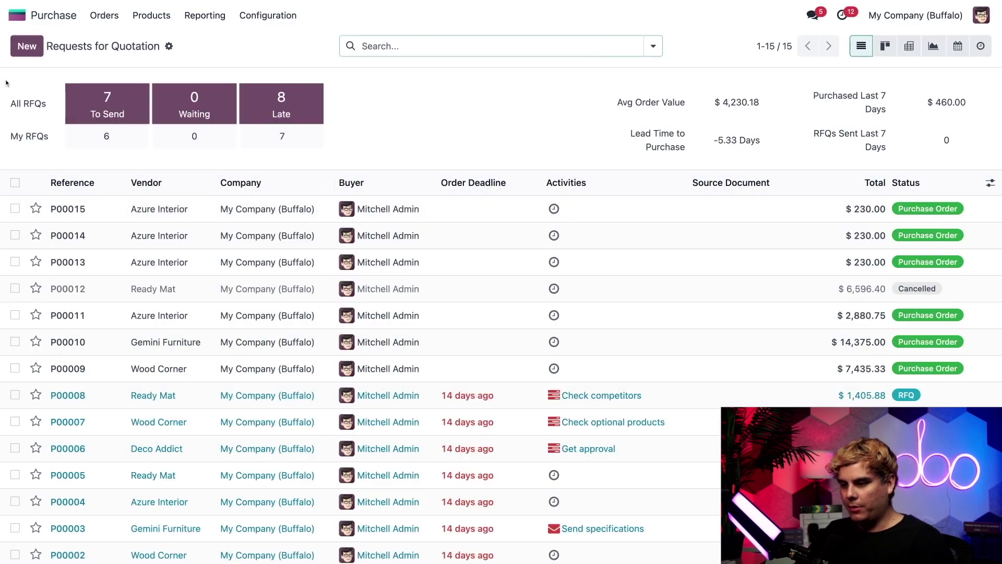
# Step: Create an Azure Interior quotation for 1 Roll 250m of Fabric and confirm it as P00016
pyautogui.click(26, 46)
pyautogui.write('azure')
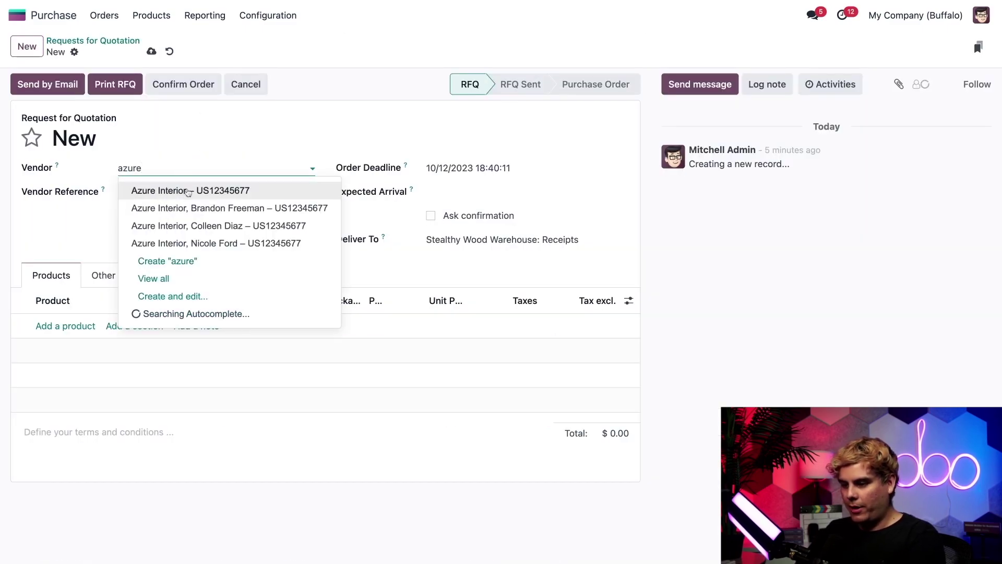
pyautogui.press('Return')
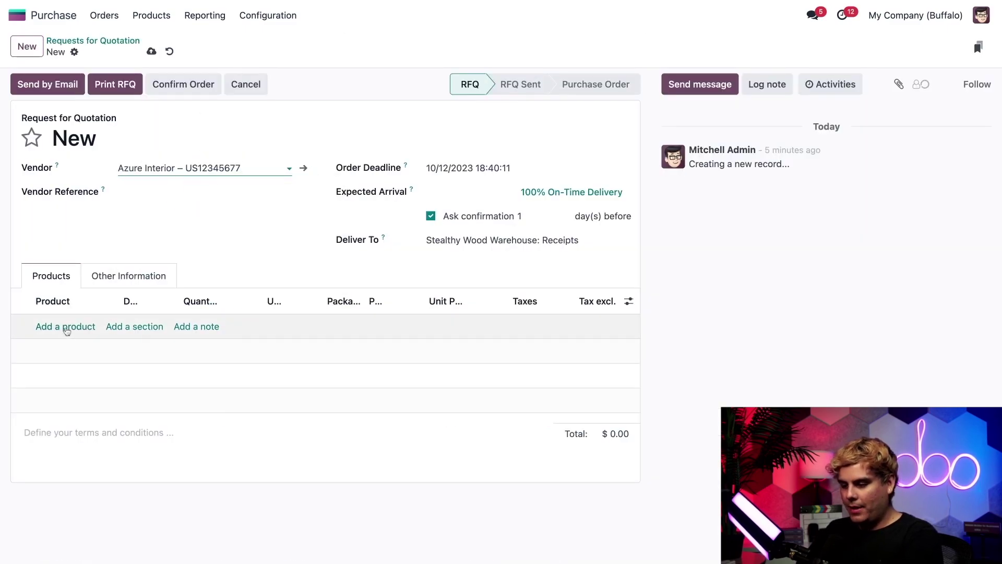
pyautogui.click(66, 326)
pyautogui.write('fabric')
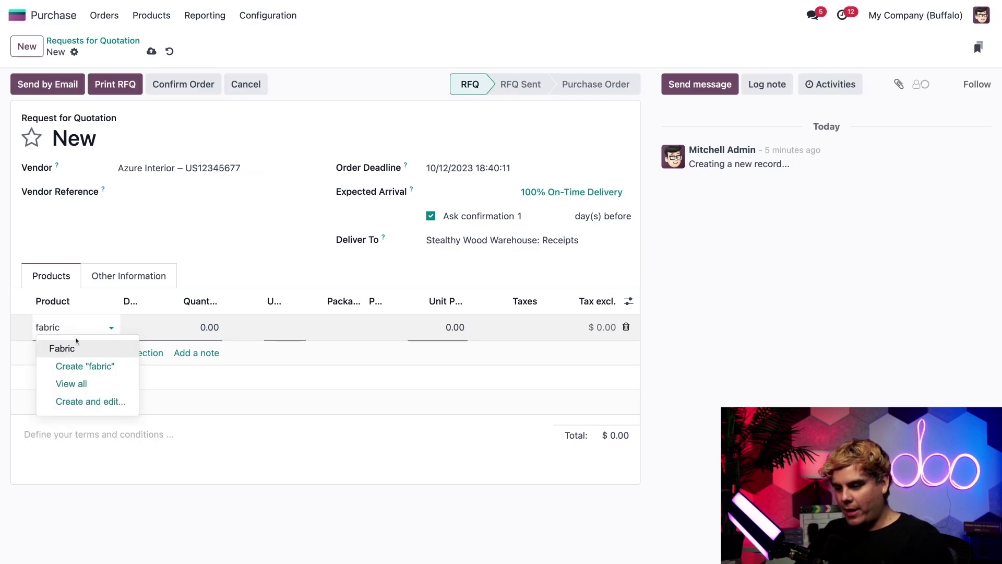
pyautogui.click(67, 348)
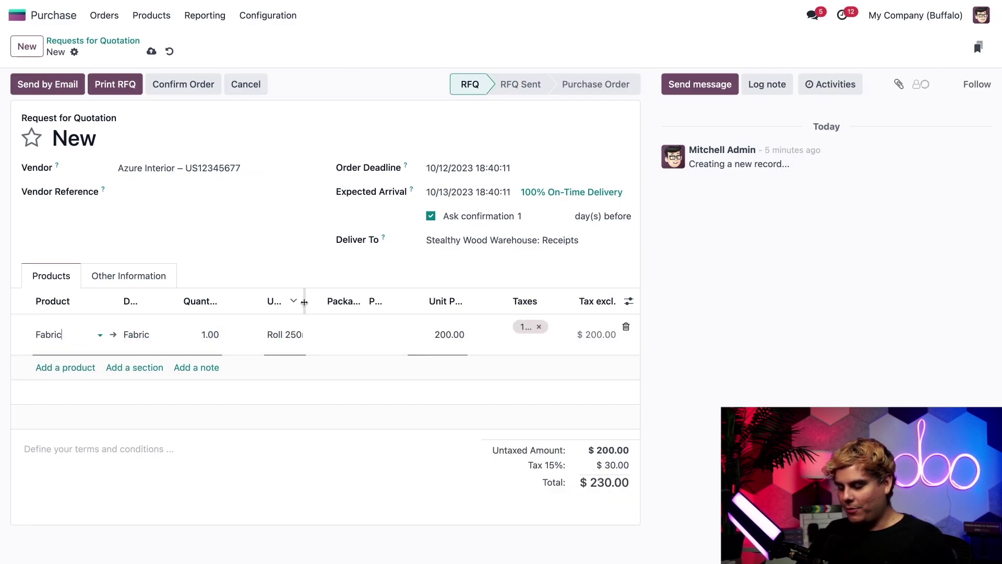
pyautogui.click(313, 259)
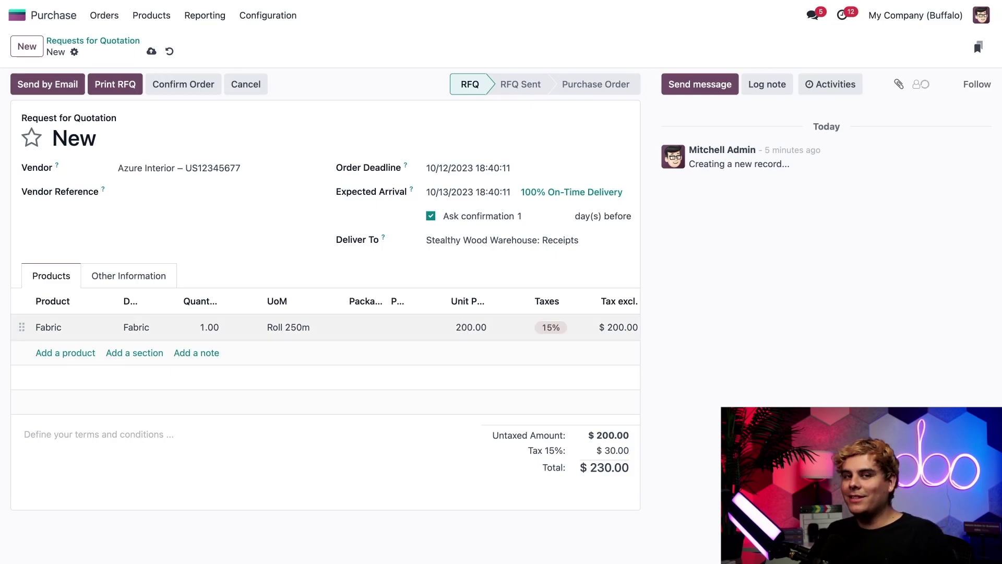
pyautogui.click(170, 84)
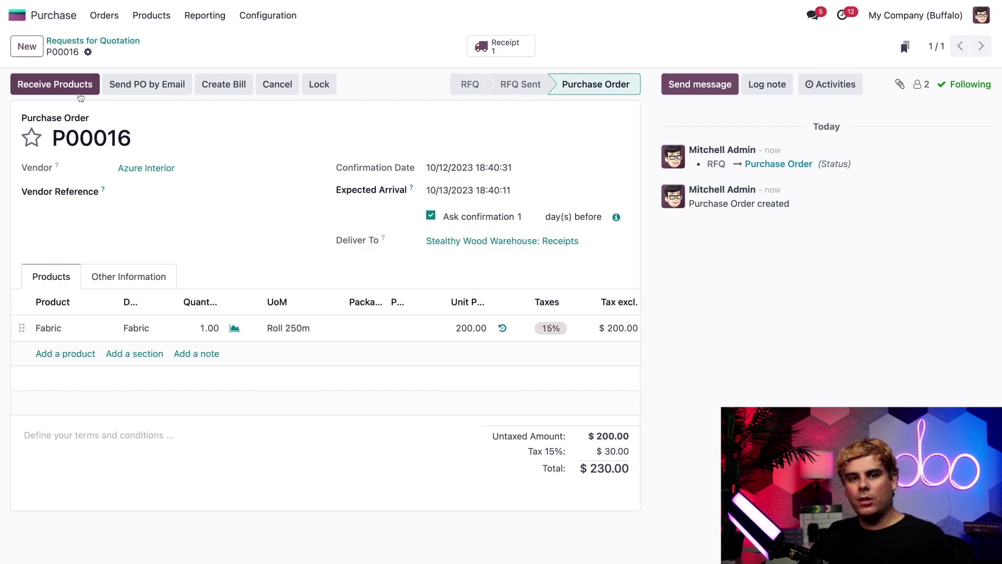
# Step: Validate the order's receipt WH/IN/00013, marking all 250 m of Fabric done
pyautogui.click(517, 48)
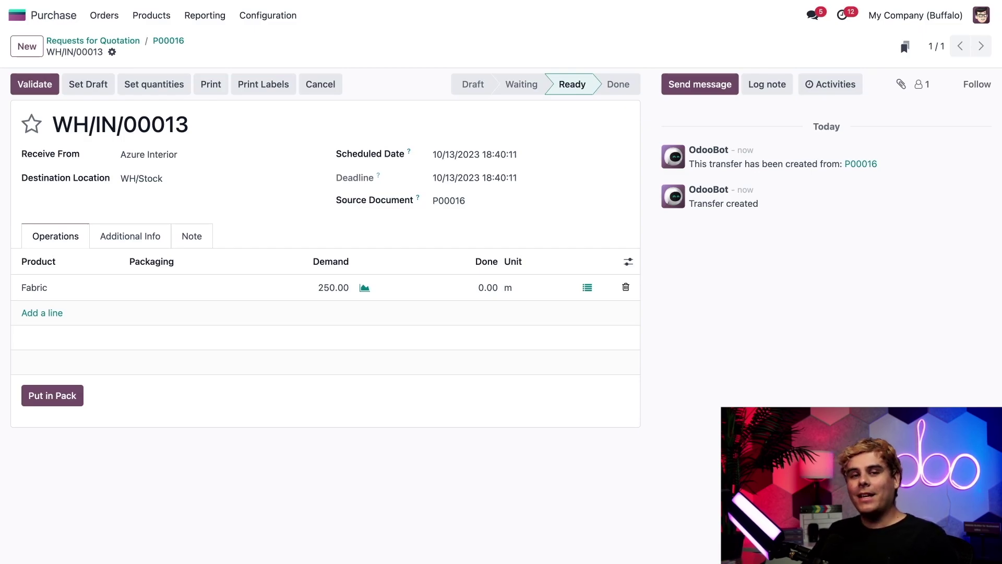
pyautogui.click(514, 287)
pyautogui.click(334, 230)
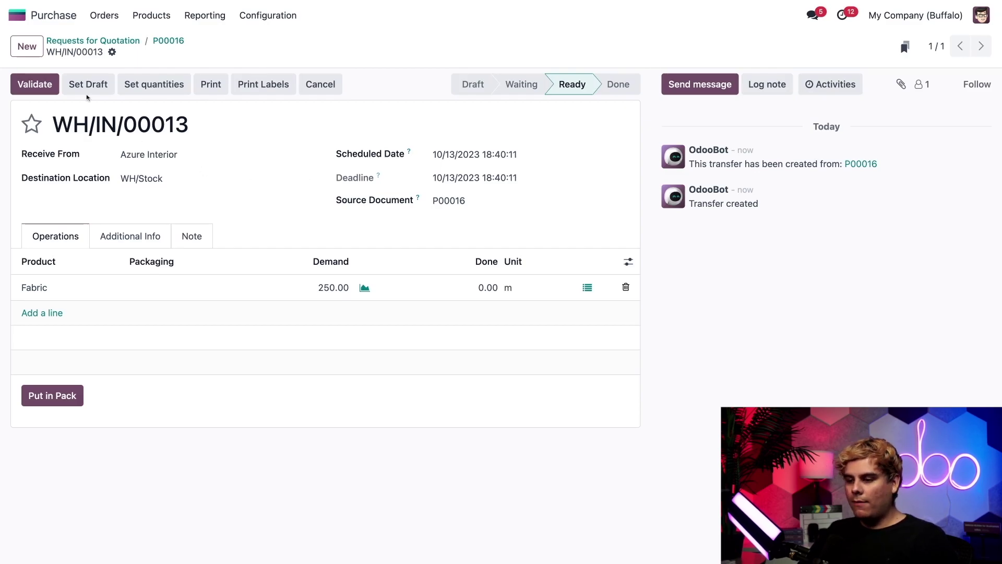
pyautogui.click(36, 84)
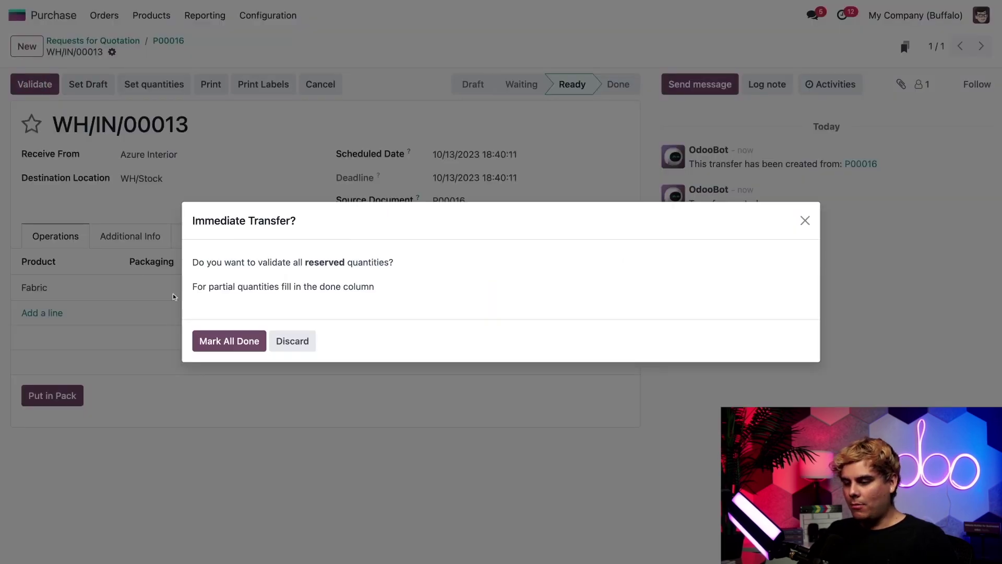
pyautogui.click(230, 341)
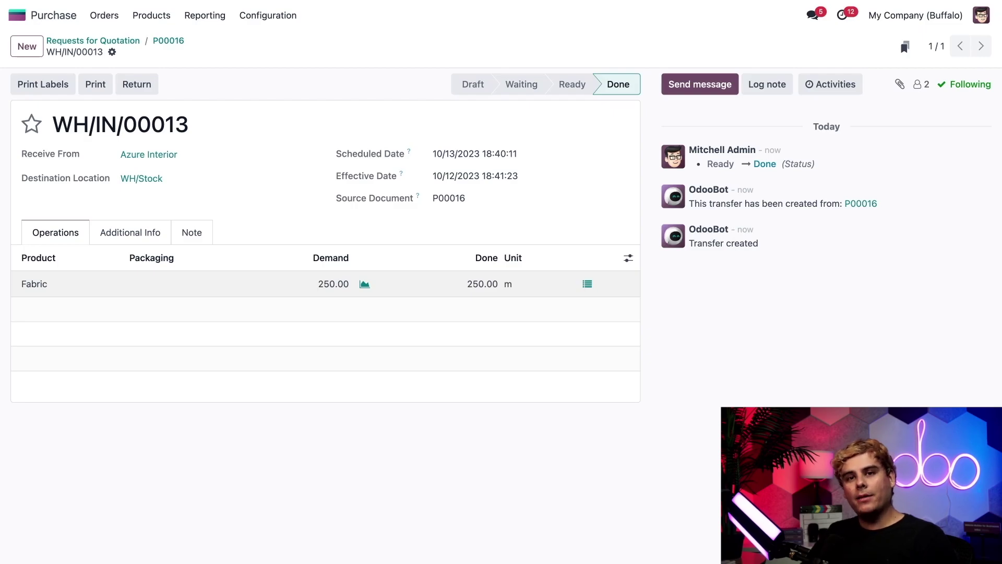
pyautogui.click(151, 16)
# Step: Open the Fabric product and confirm its On Hand stock shows 250.00 m in WH/Stock
pyautogui.click(156, 41)
pyautogui.click(137, 110)
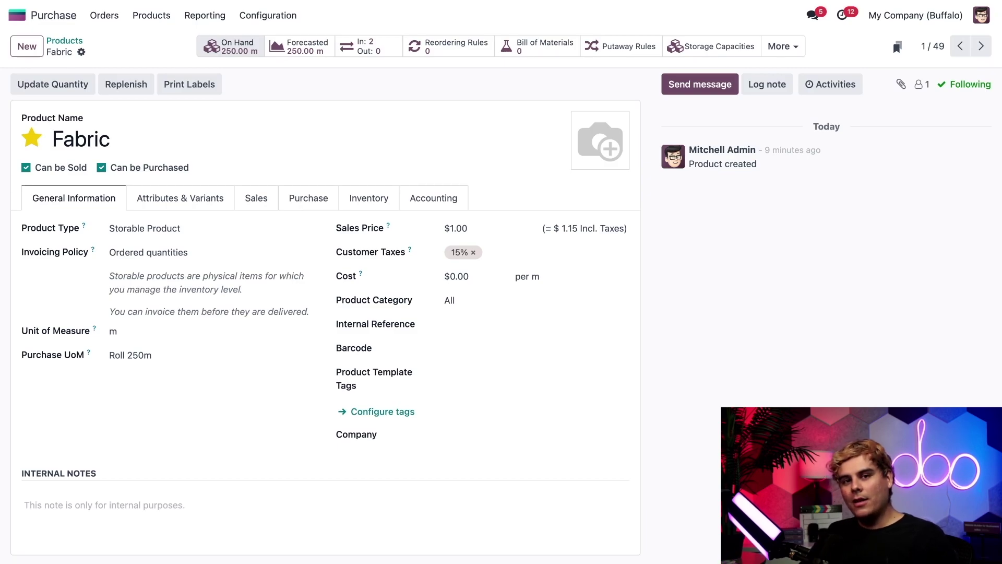
pyautogui.click(233, 55)
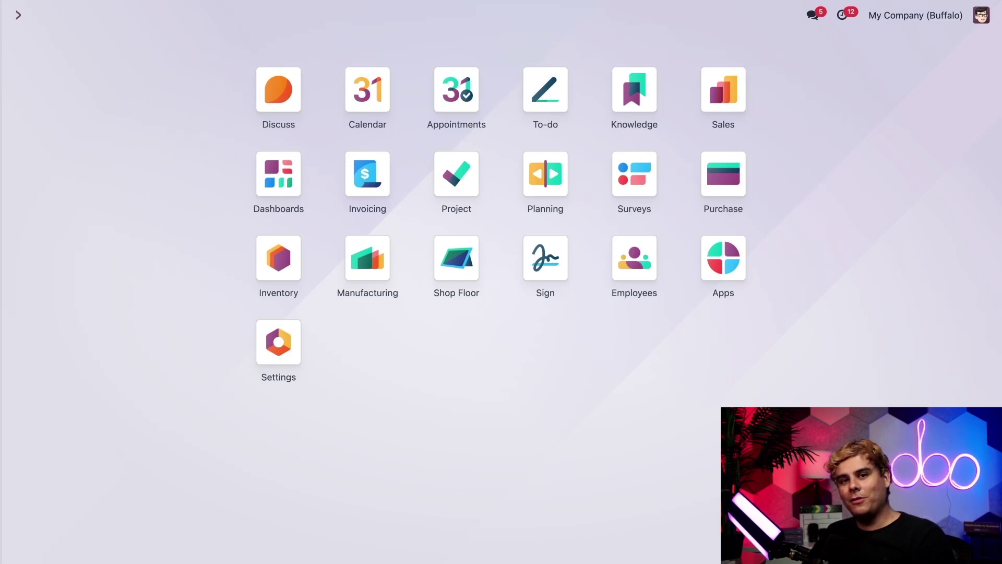
# Step: Start a new Sales quotation with Deco Addict as the customer
pyautogui.write('sa')
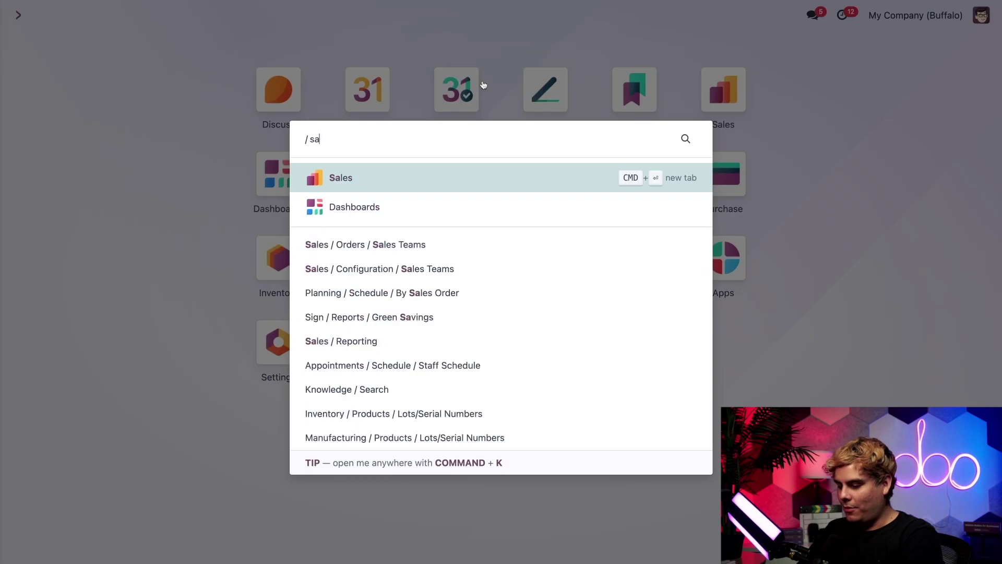
pyautogui.press('Return')
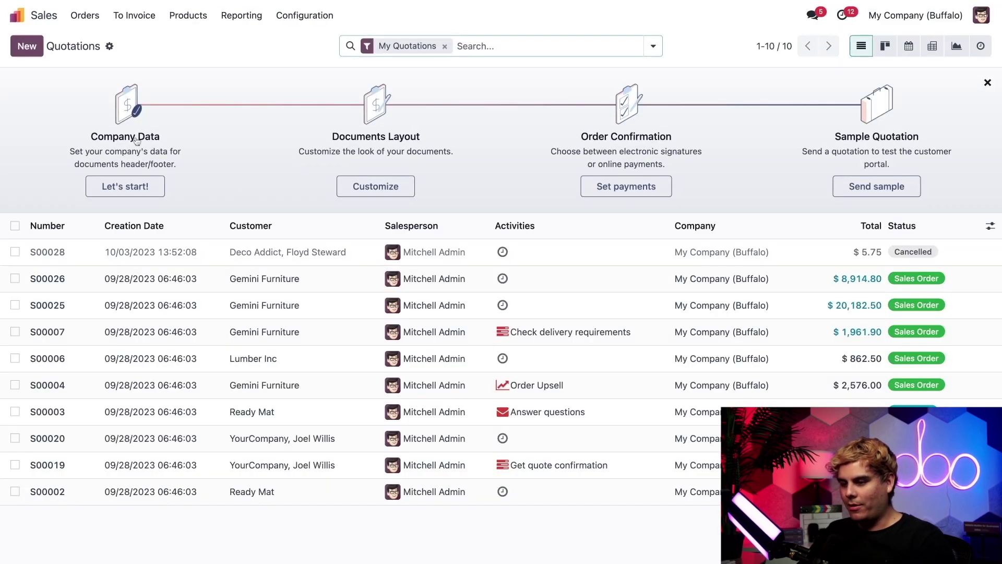
pyautogui.hotkey('alt', 'c')
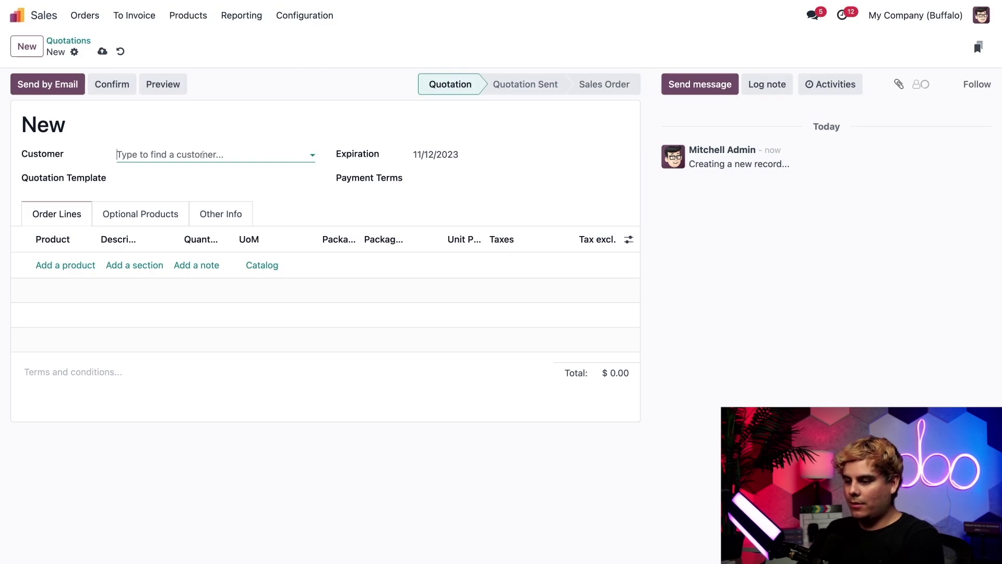
pyautogui.write('deco')
pyautogui.click(165, 181)
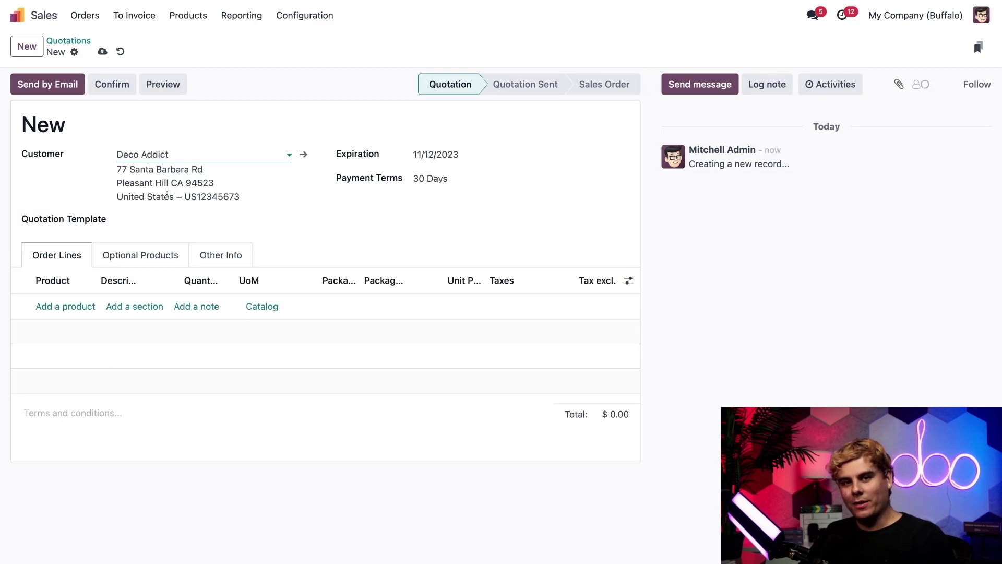
# Step: Add a Fabric line with quantity 5 m, bringing the total to $5.75
pyautogui.click(55, 306)
pyautogui.write('Fabr')
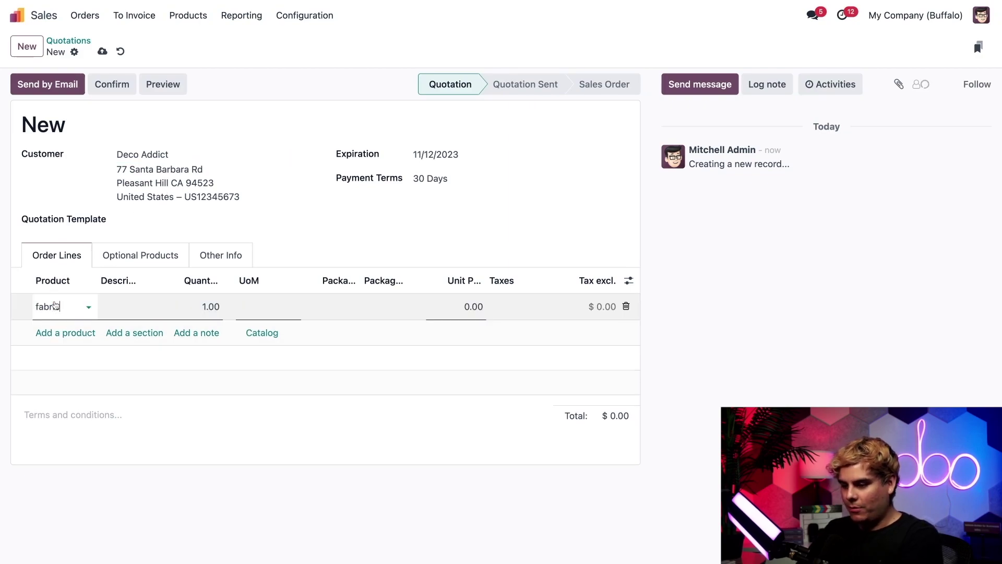
pyautogui.press('Return')
pyautogui.click(279, 113)
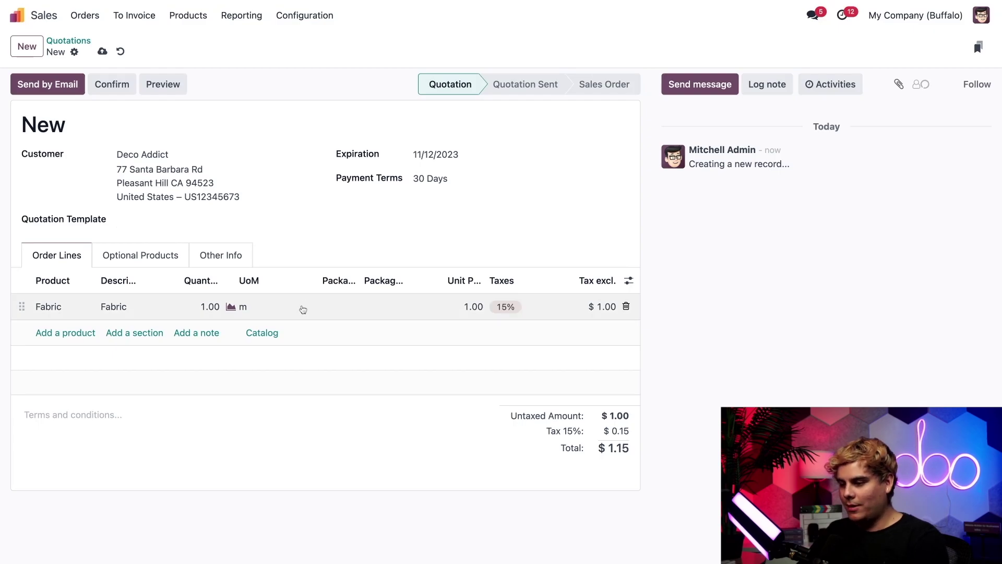
pyautogui.click(208, 308)
pyautogui.write('5')
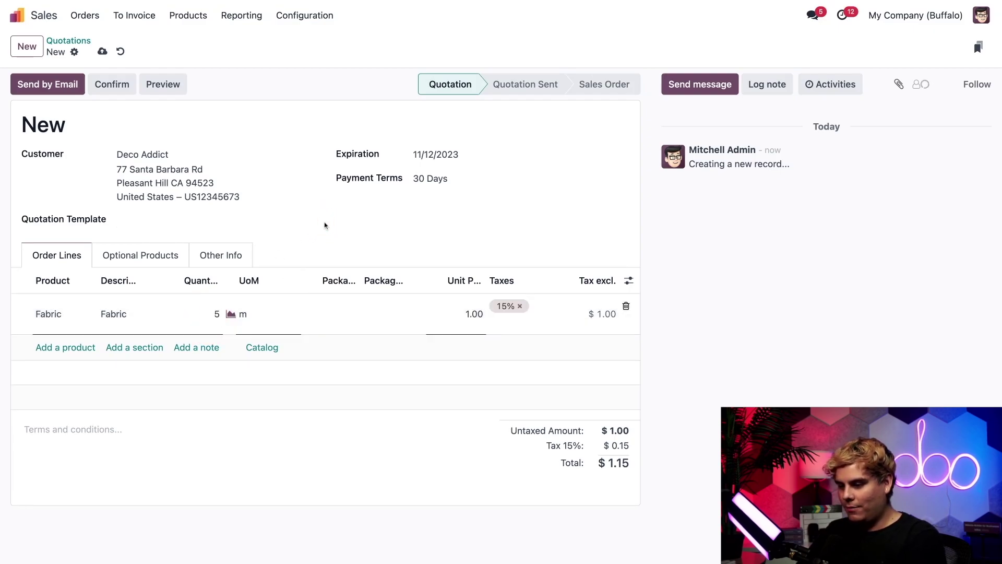
pyautogui.click(324, 226)
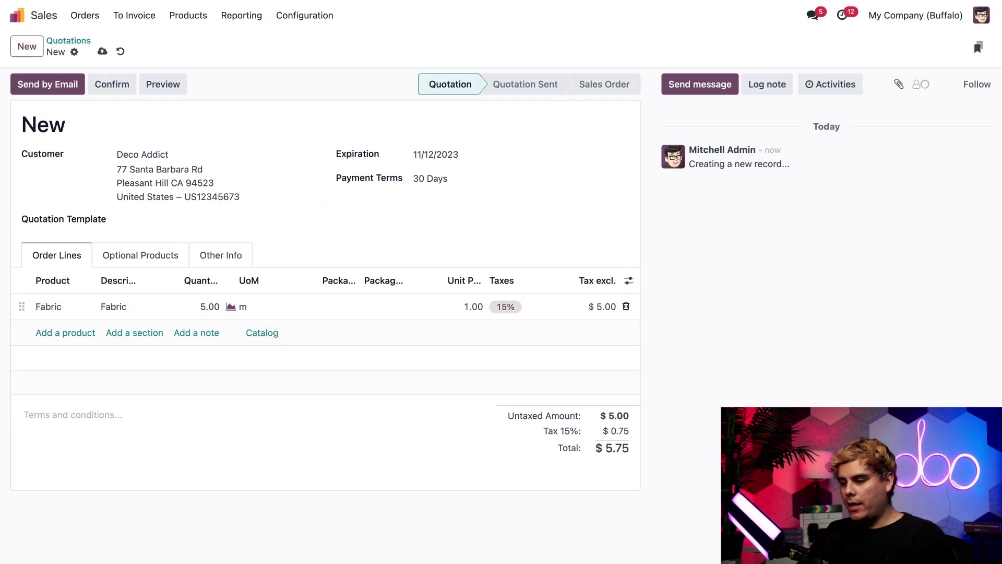
# Step: Confirm S00029 and validate delivery WH/OUT/00035, marking all 5 m of Fabric delivered
pyautogui.click(104, 85)
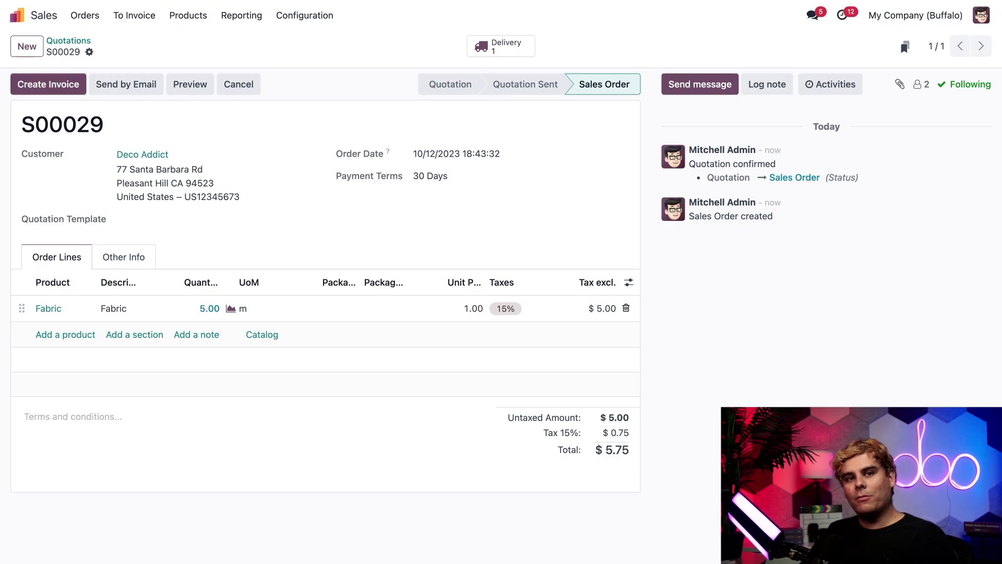
pyautogui.click(506, 52)
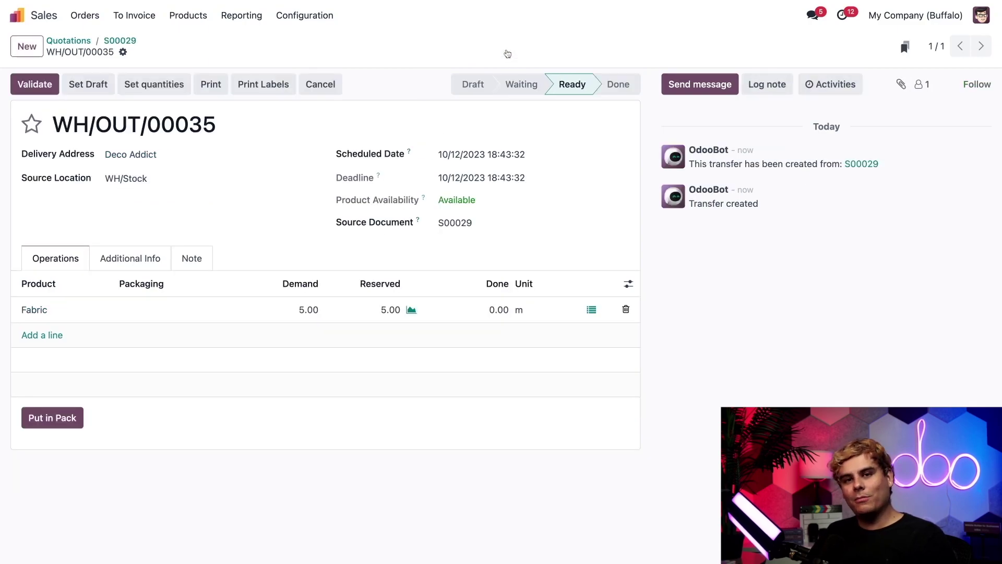
pyautogui.click(29, 87)
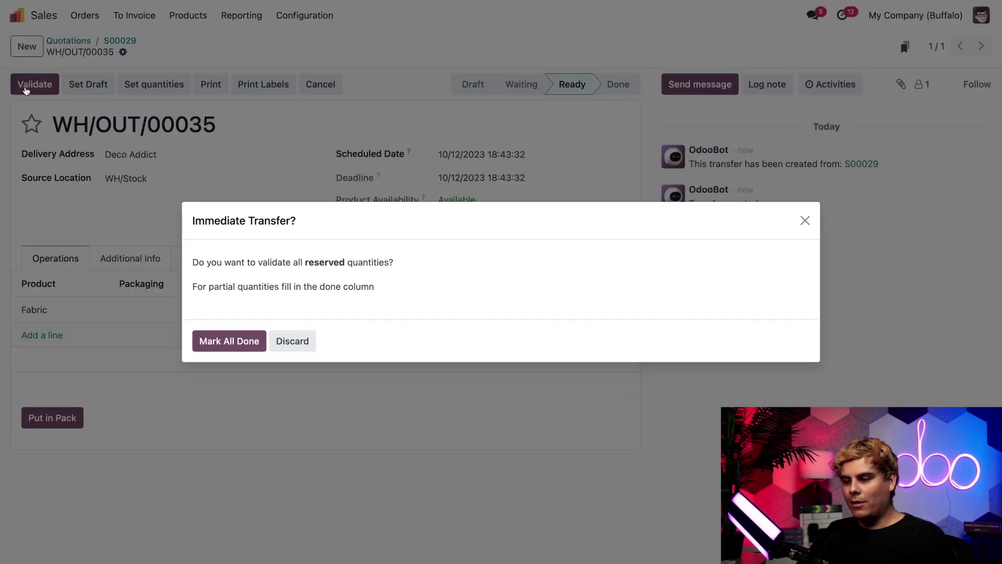
pyautogui.click(240, 341)
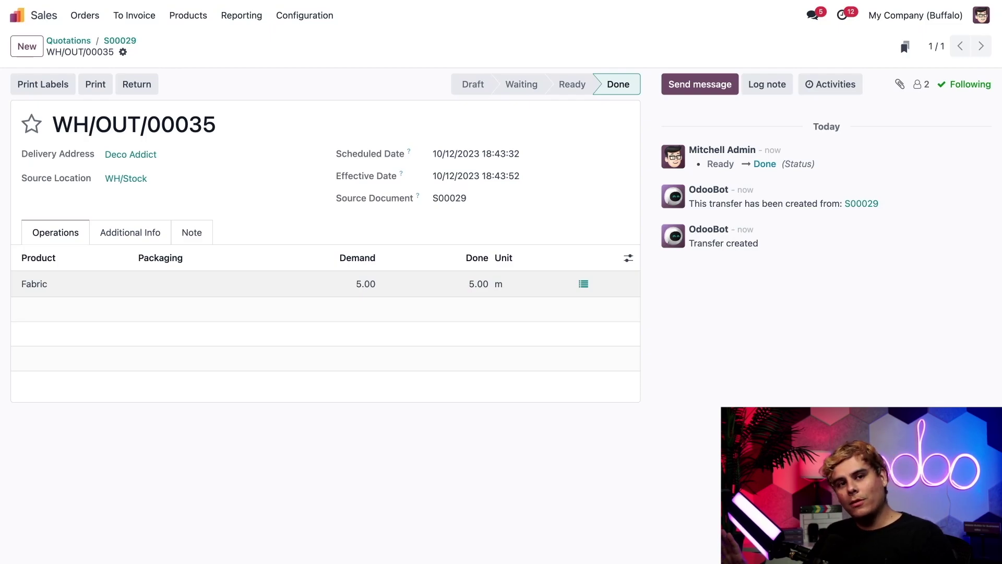
# Step: Open the Inventory Stock report to see Fabric at 245.00 m on hand
pyautogui.click(16, 17)
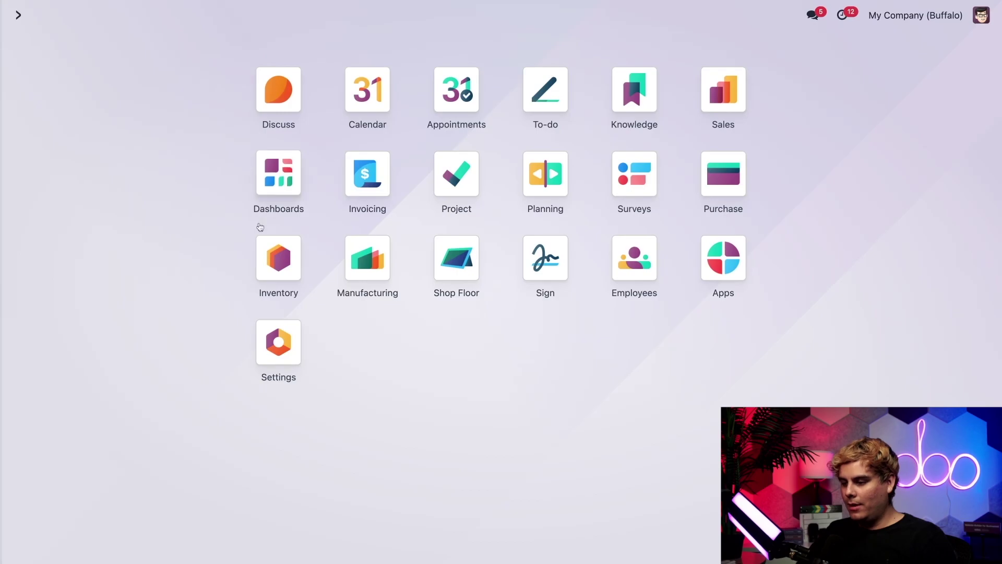
pyautogui.click(282, 261)
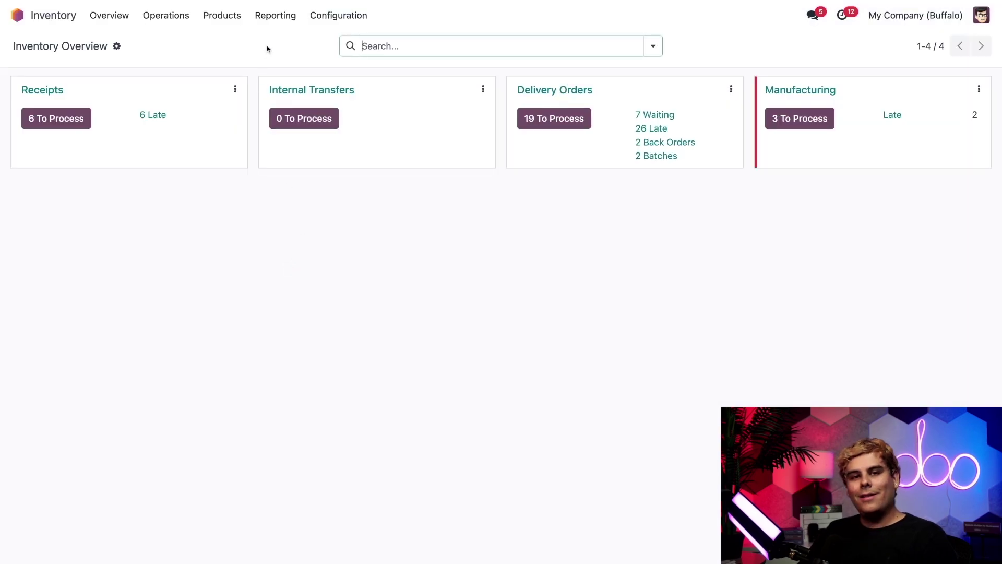
pyautogui.click(275, 16)
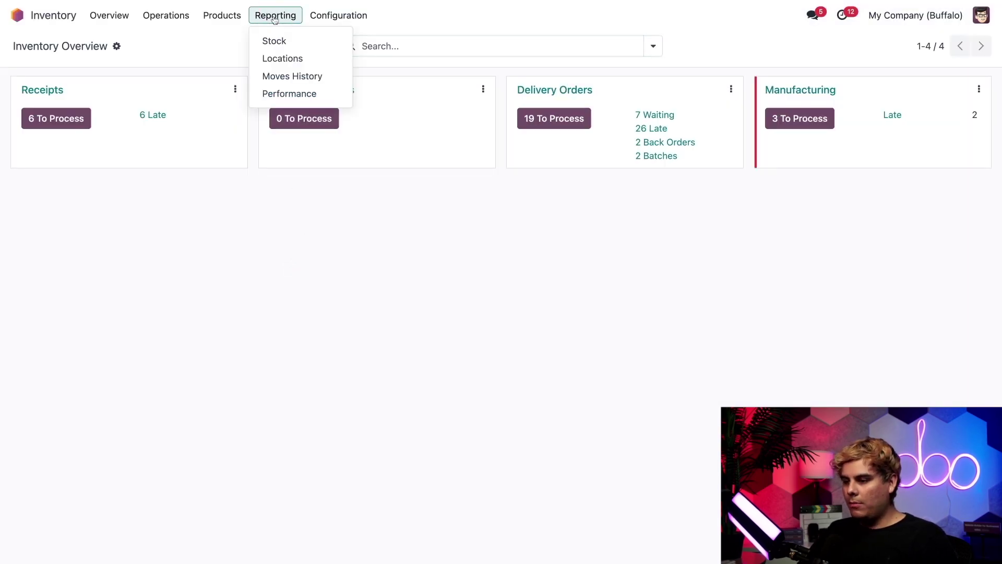
pyautogui.click(273, 39)
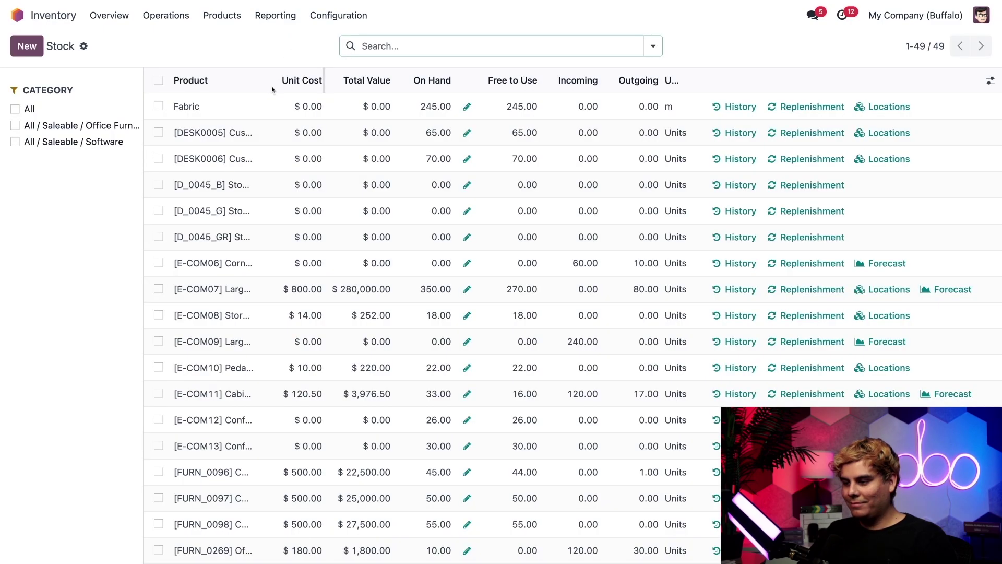